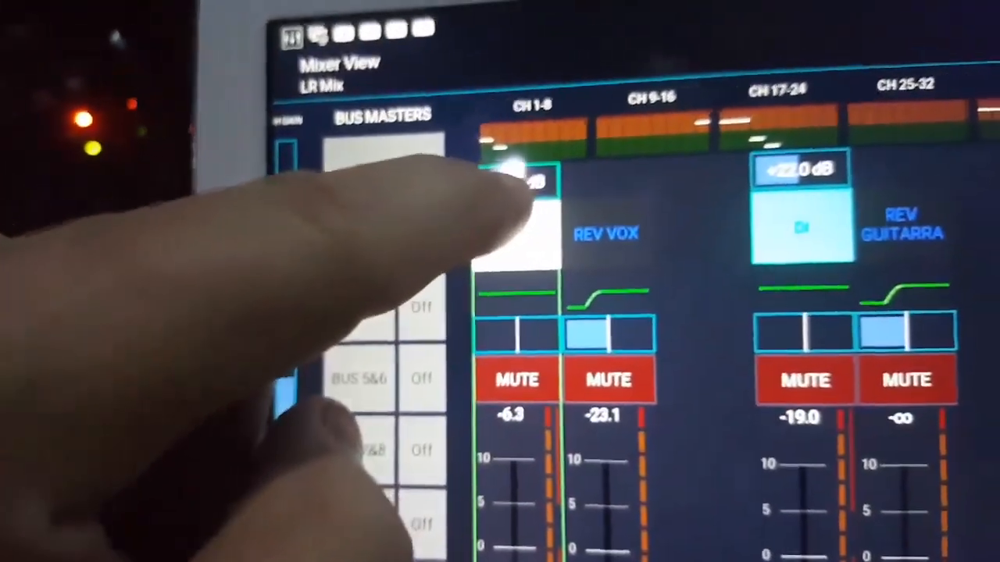
- Briefly reopen the VOCAL channel's gate and low-cut overview, then return to the LR Mix view
left_click(519, 184)
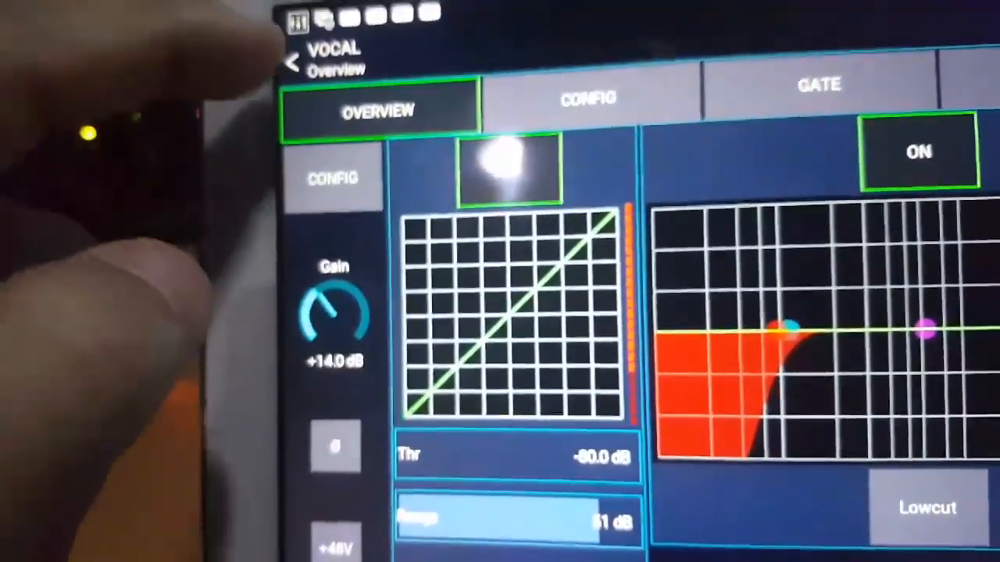
left_click(291, 61)
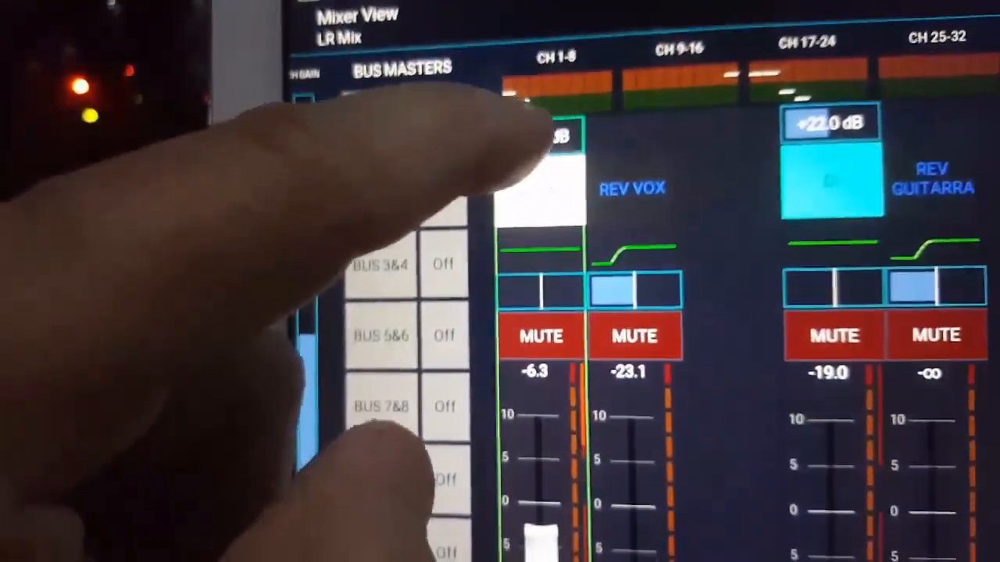